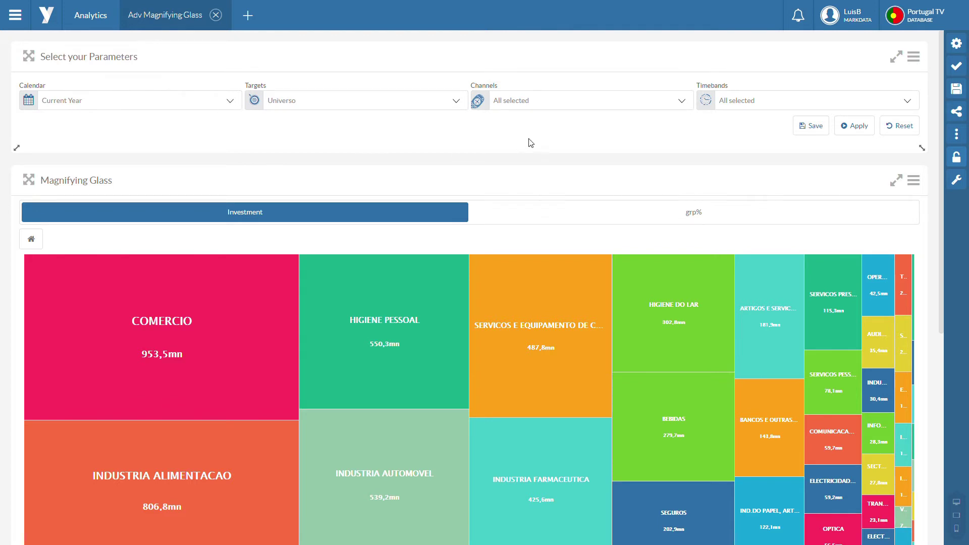
- Look over the dashboard's Magnifying Glass treemap and Top Programs word cloud, and check its Calendar and Targets parameter options
scroll(370, 167, "down", 3)
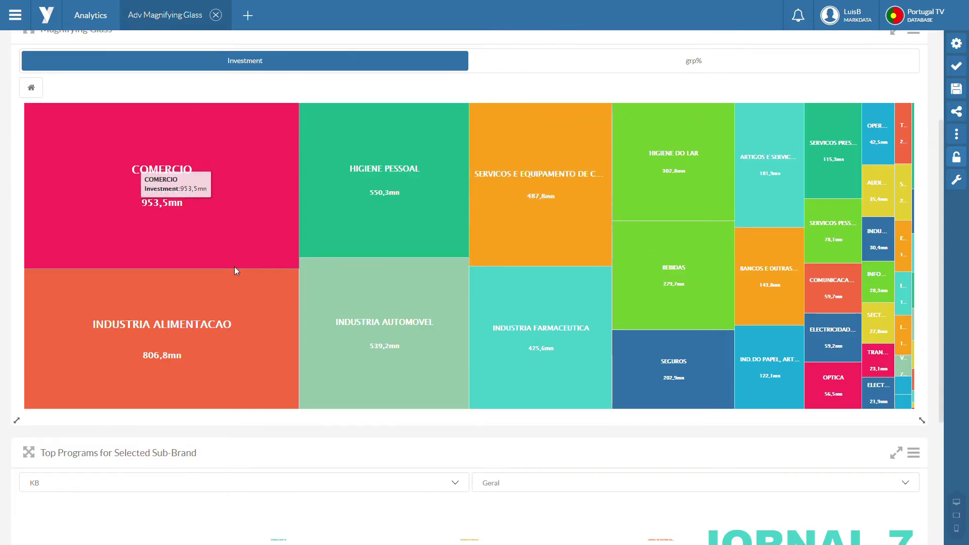
scroll(387, 281, "down", 4)
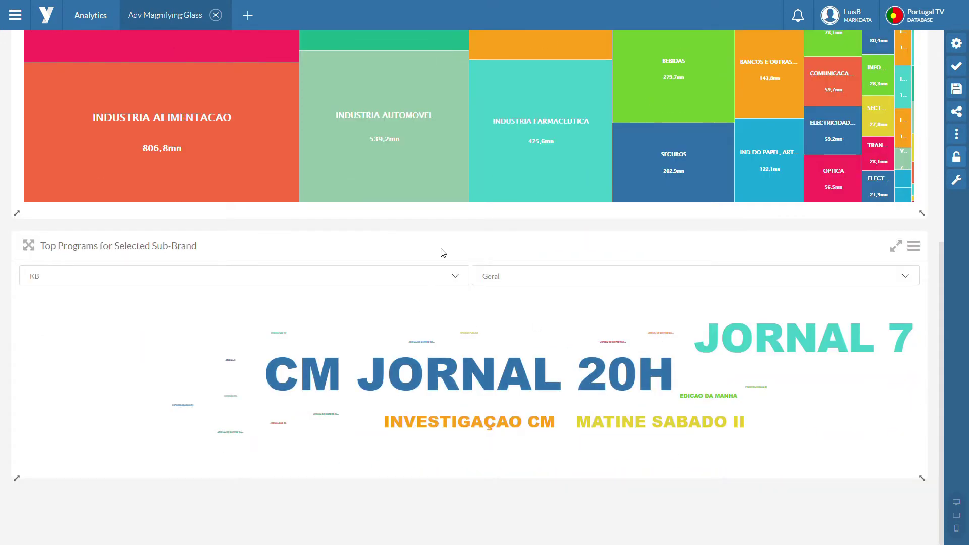
scroll(441, 248, "up", 4)
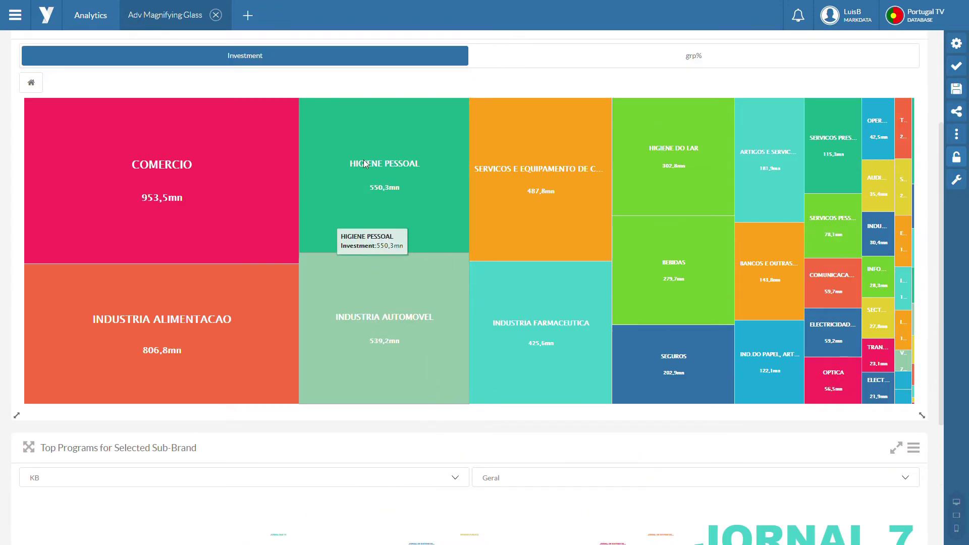
scroll(365, 163, "up", 2)
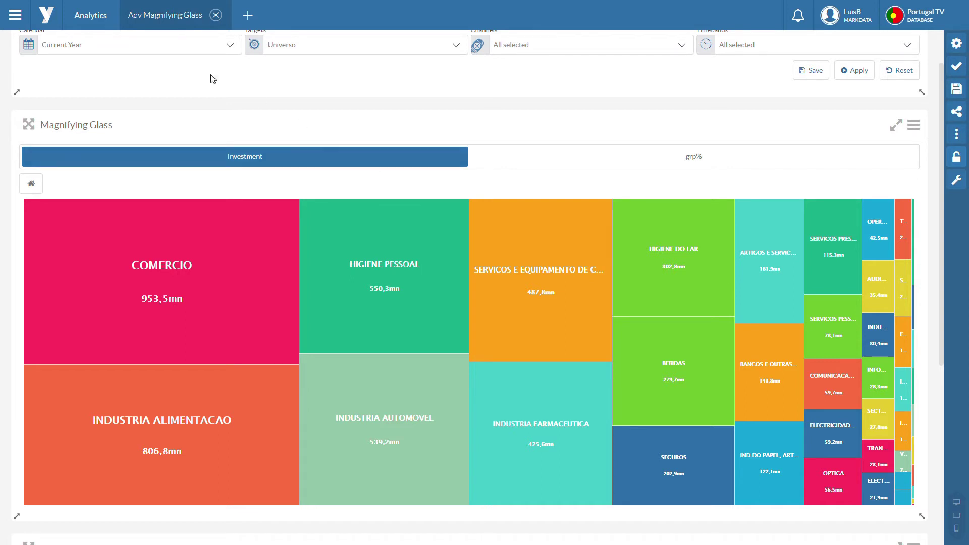
left_click(201, 54)
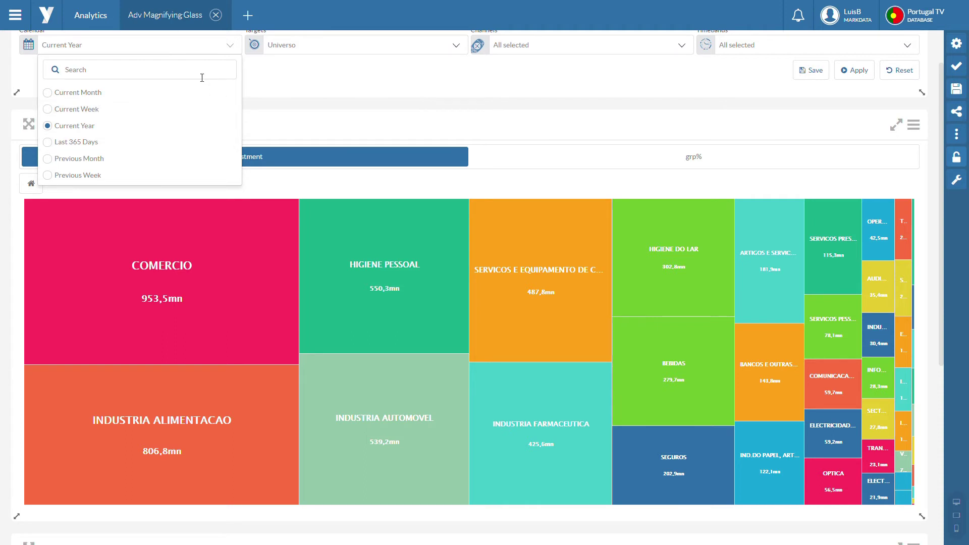
left_click(353, 104)
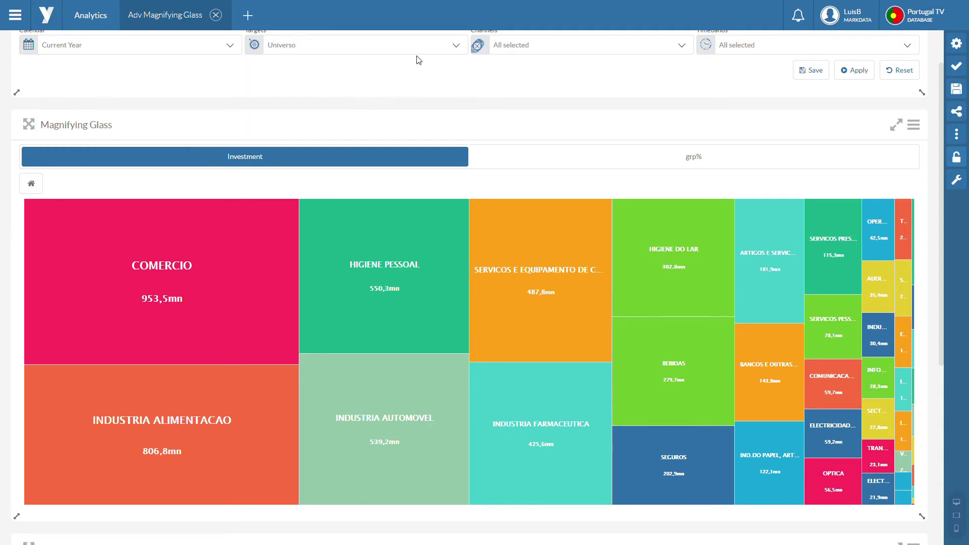
left_click(392, 47)
left_click(337, 75)
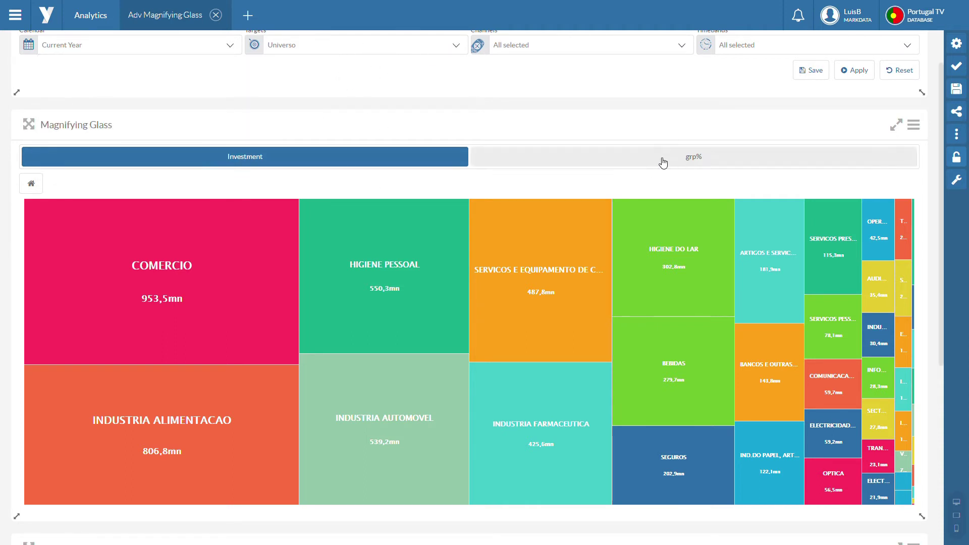
left_click(313, 53)
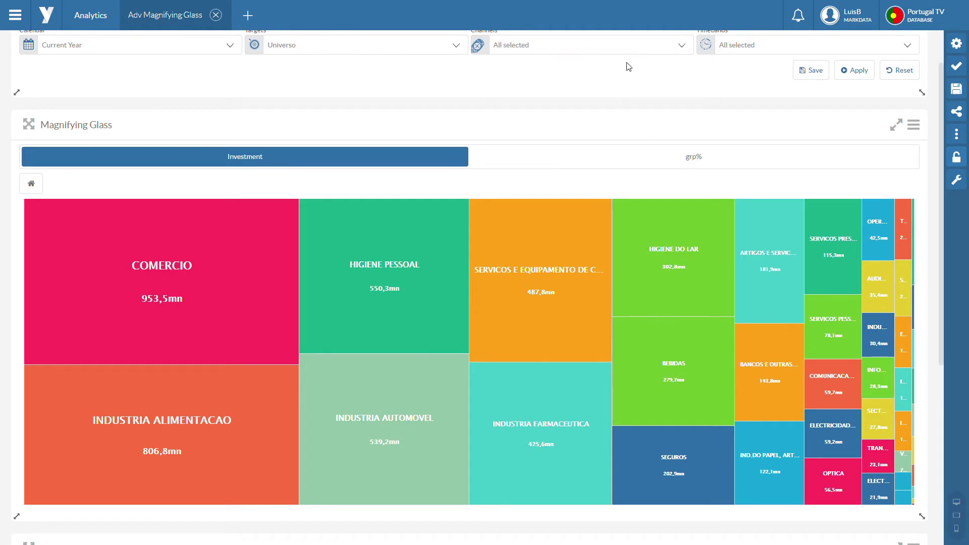
scroll(789, 83, "up", 1)
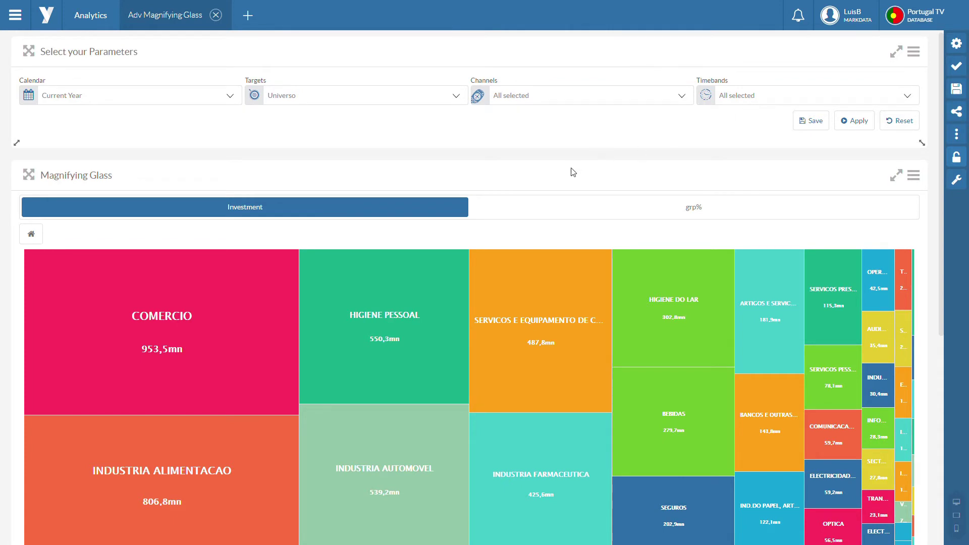
- Drill the Investment treemap down through INDUSTRIA AUTOMOVEL and VEICULOS A MOTOR to NISSAN and view the top programs for JUKE
scroll(532, 180, "down", 2)
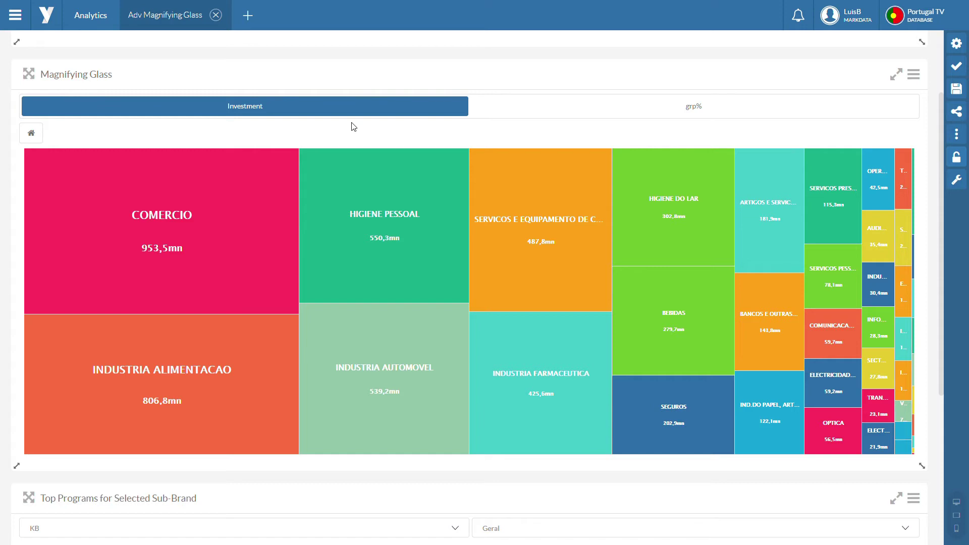
mouse_move(404, 228)
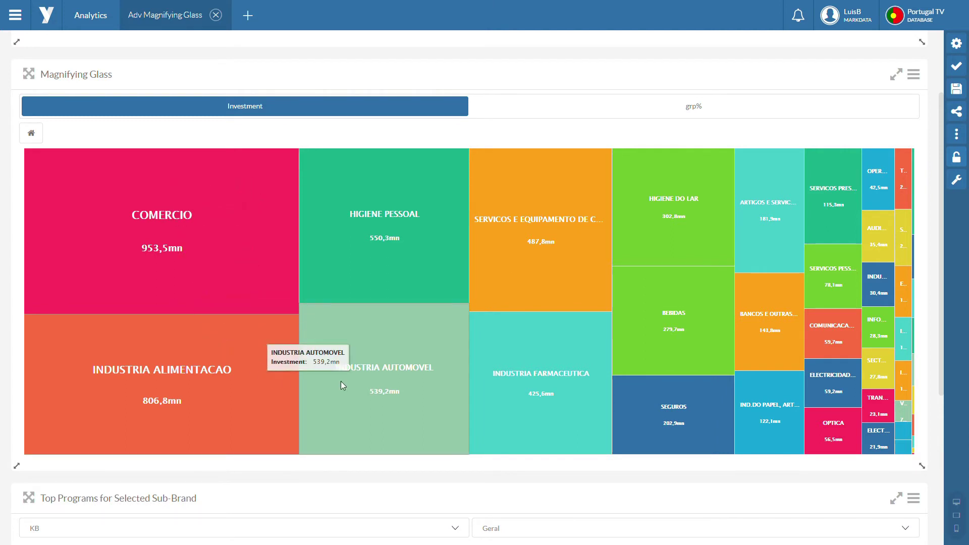
left_click(375, 344)
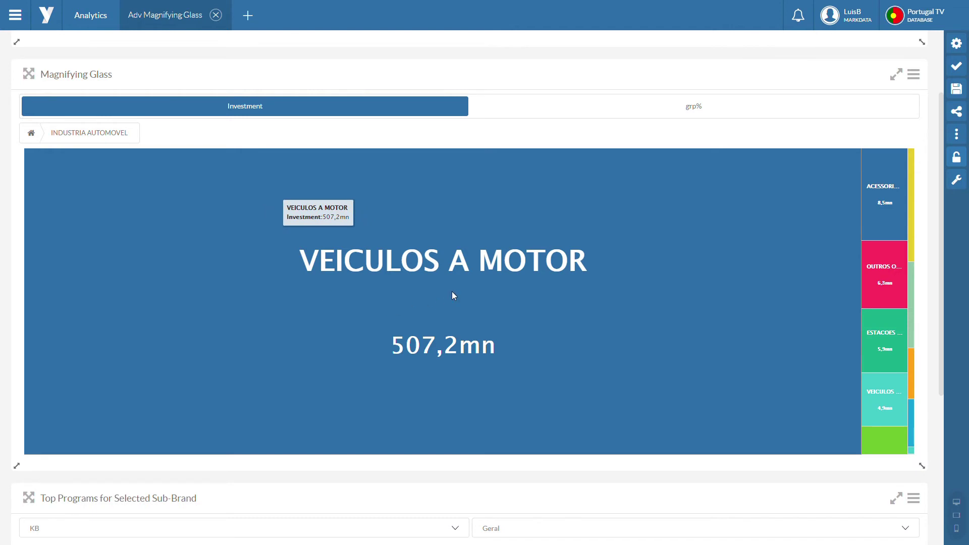
left_click(490, 231)
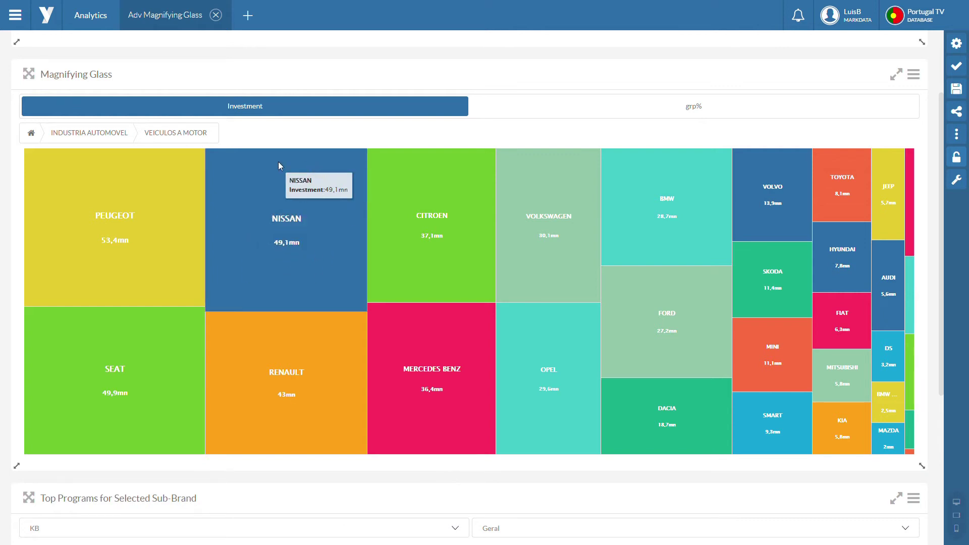
left_click(279, 209)
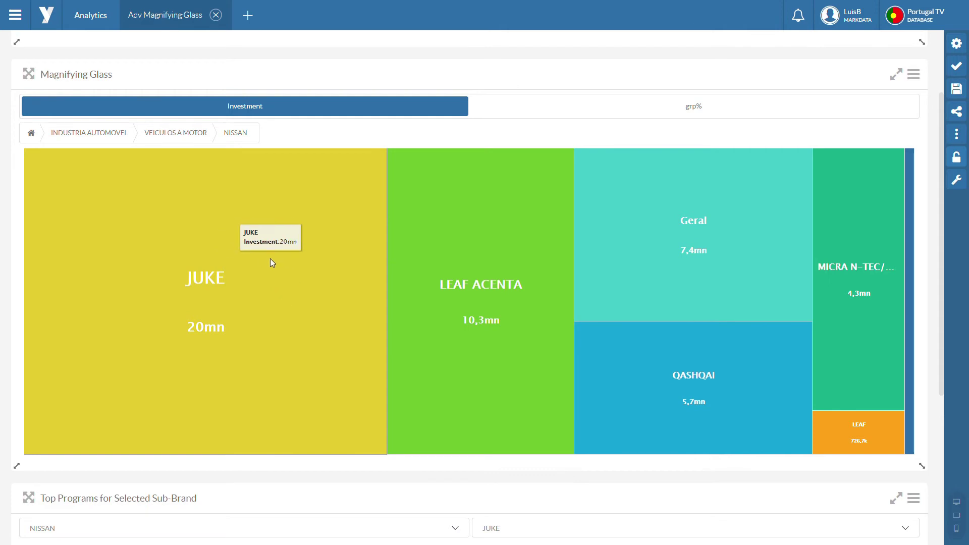
scroll(271, 259, "down", 5)
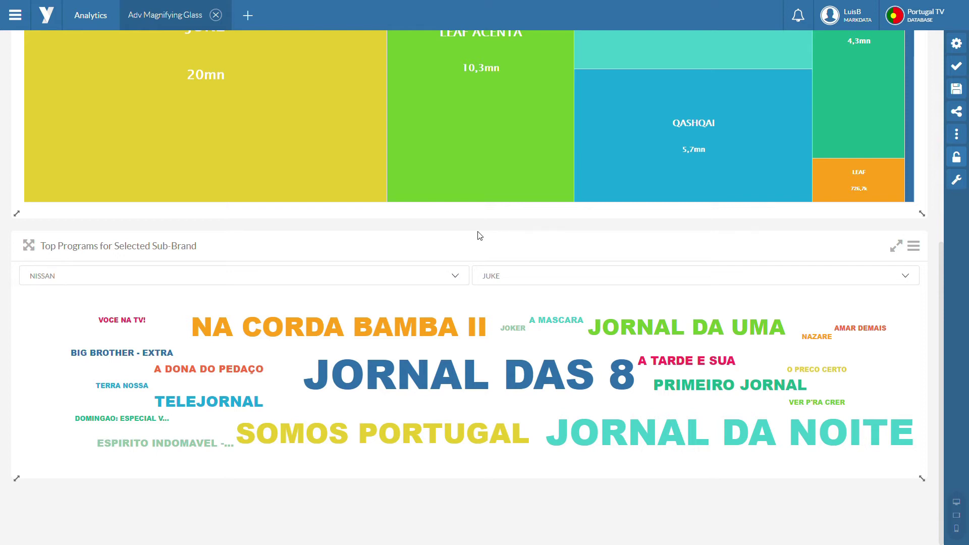
scroll(485, 252, "up", 3)
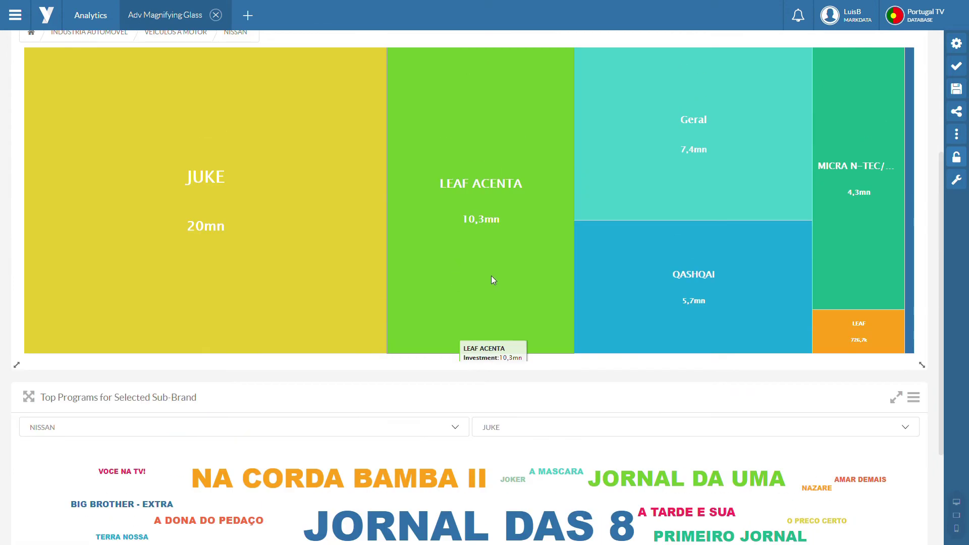
- Return the treemap to its top level, drill through HIGIENE PESSOAL and CABELO to L'OREAL, and view the sub-brand's top programs
scroll(289, 198, "up", 3)
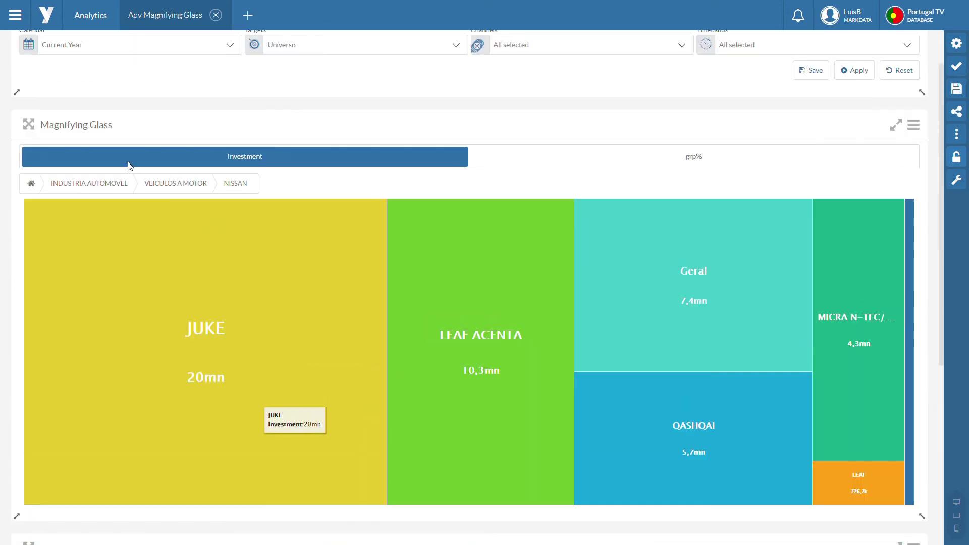
left_click(31, 184)
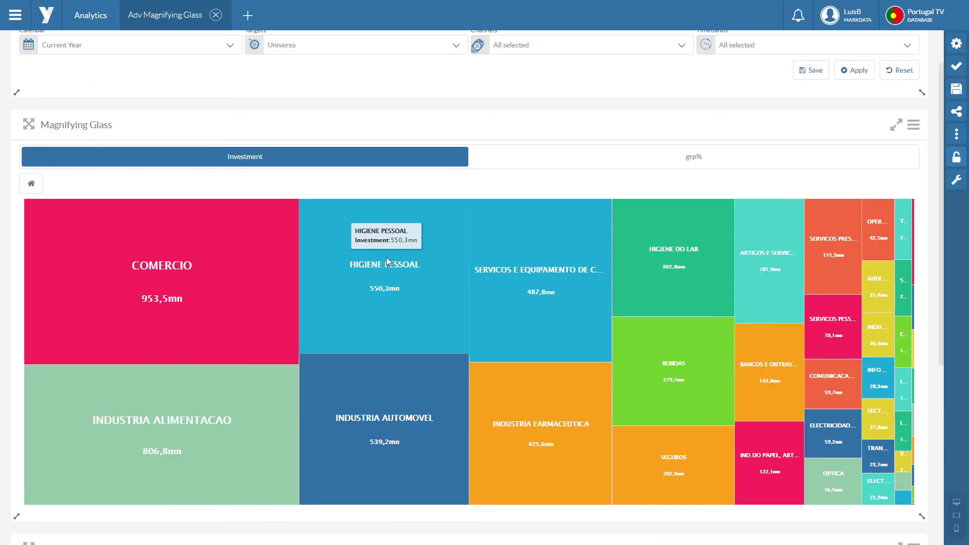
left_click(359, 241)
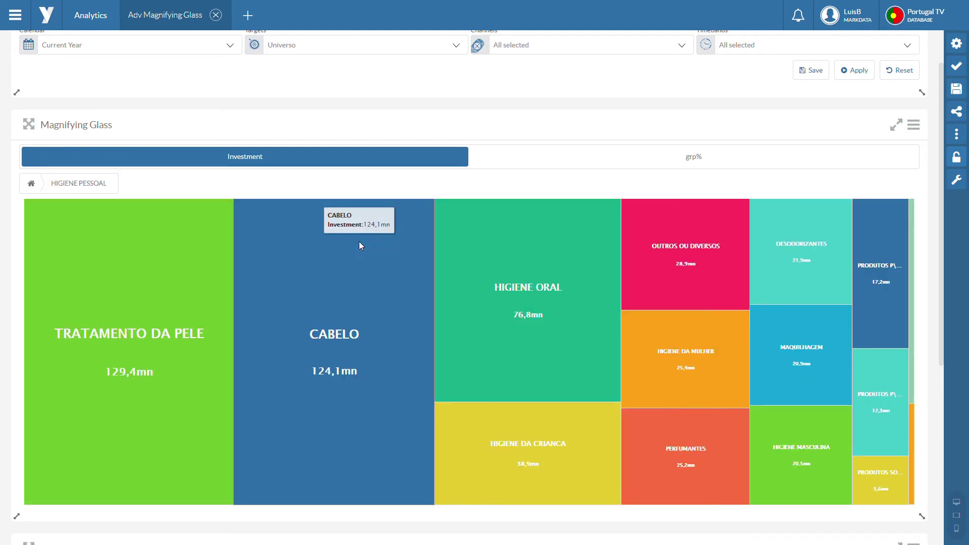
left_click(387, 263)
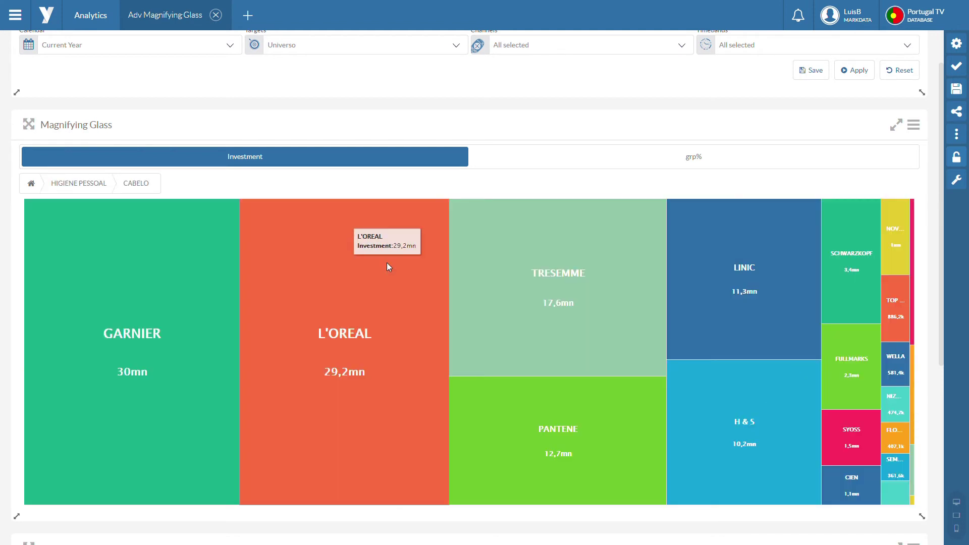
left_click(388, 298)
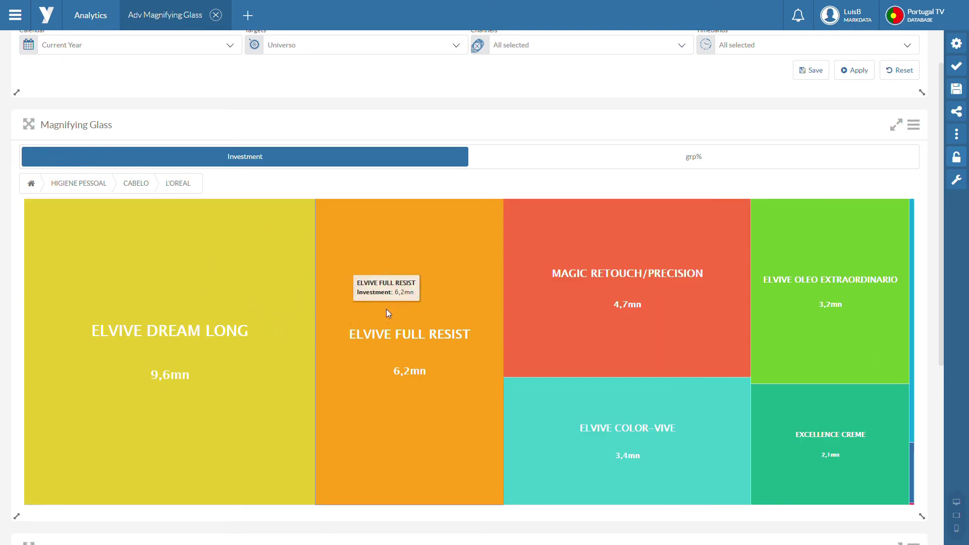
scroll(398, 437, "down", 6)
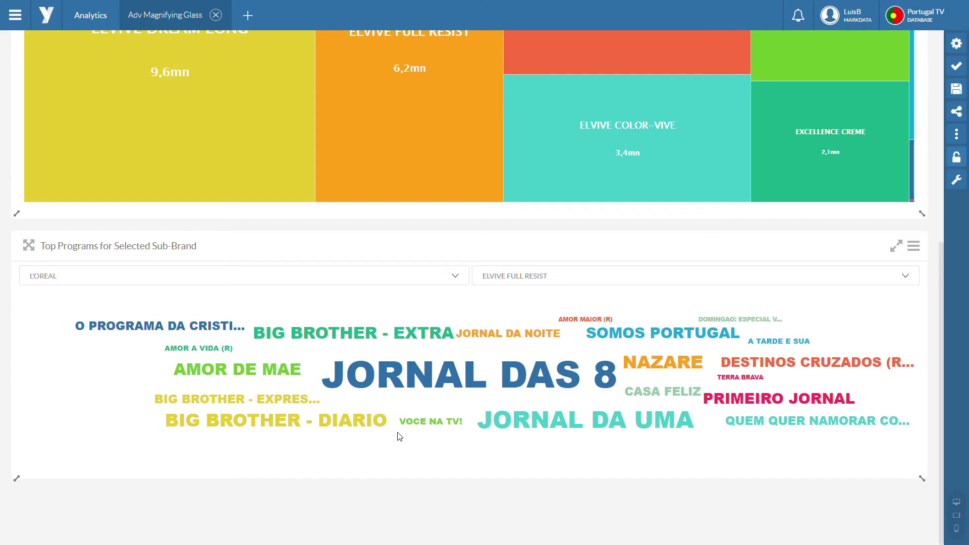
- Close the Adv Magnifying Glass report and start a new report with the new widget's media set to Timebands
left_click(215, 14)
left_click(139, 17)
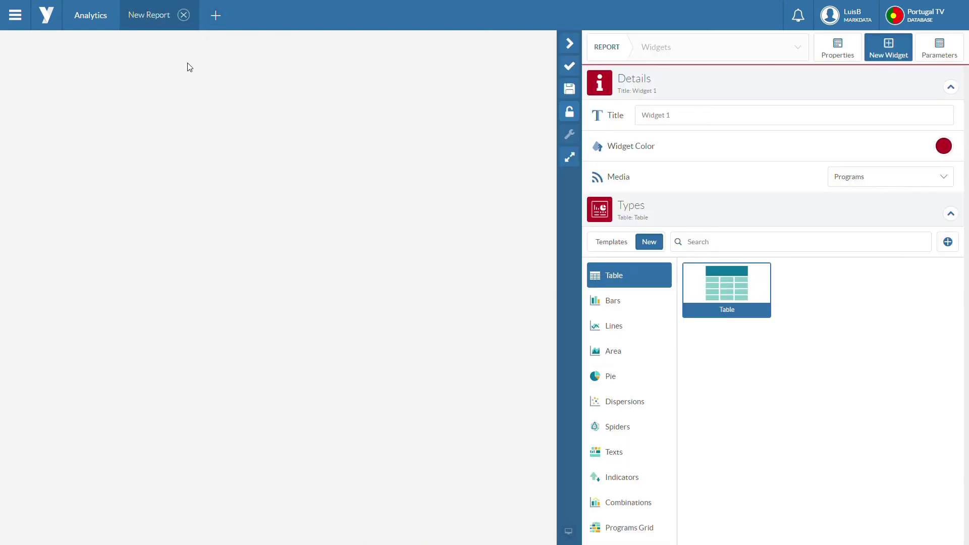
left_click(859, 183)
left_click(868, 217)
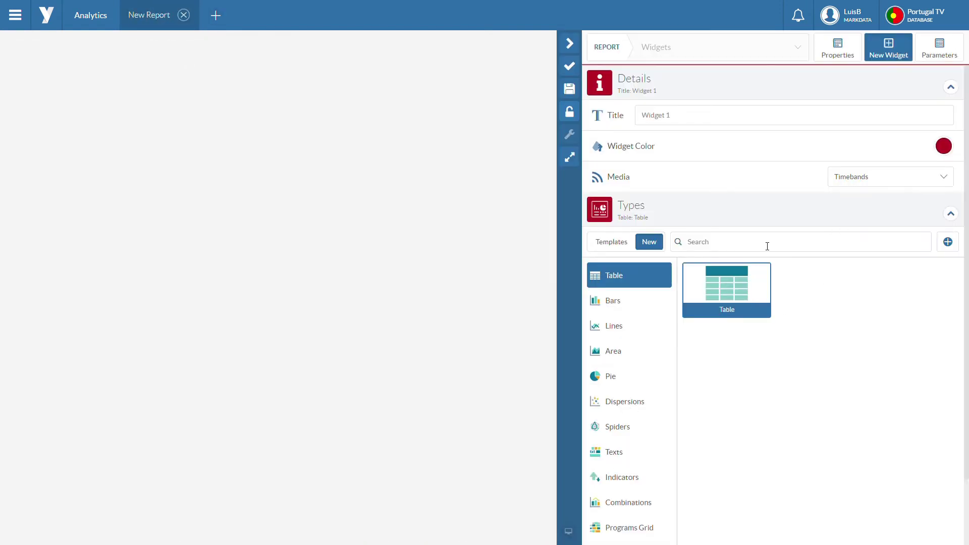
- Add a Columns chart widget from the Bars types to the empty report
left_click(635, 312)
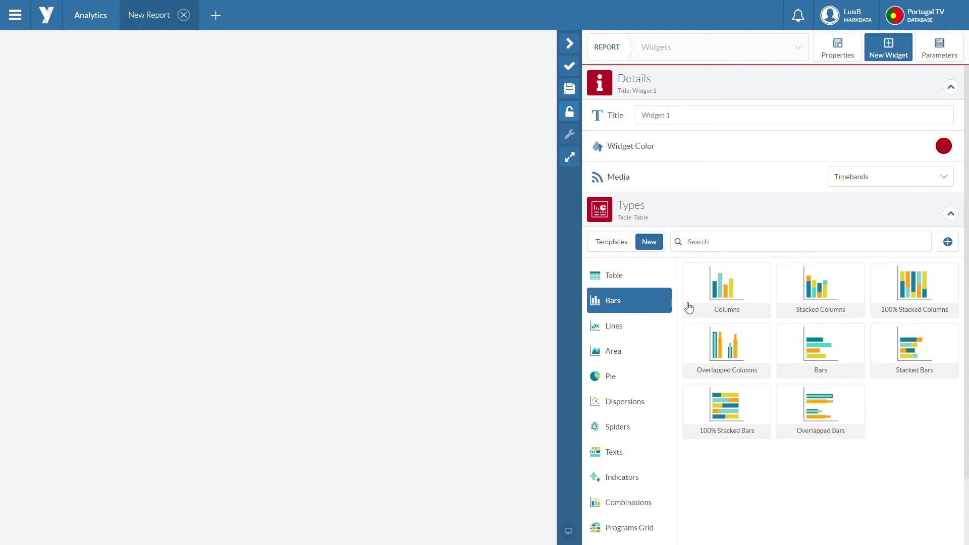
left_click_drag(748, 283, 278, 139)
mouse_move(101, 81)
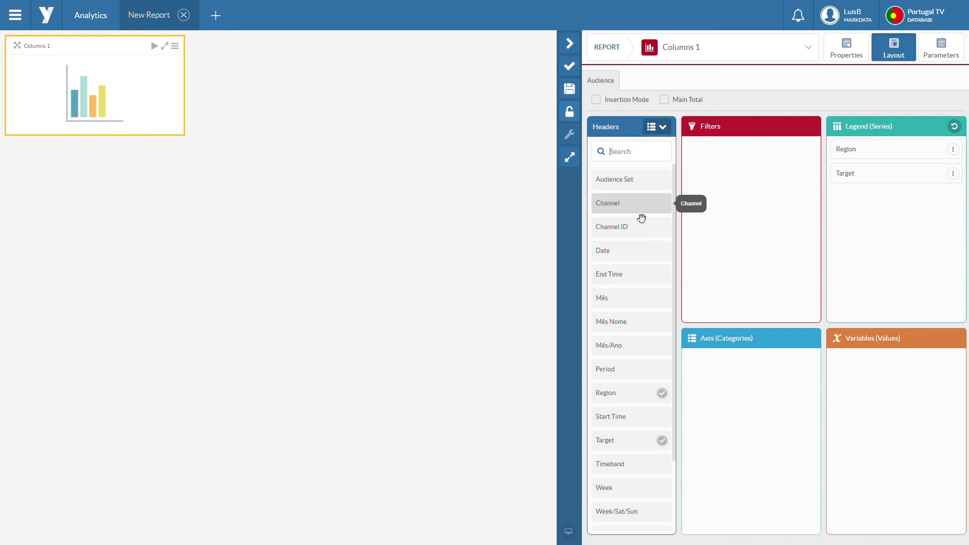
- Lay out the chart with Week as the axis category and rat% as the variable
type("w")
left_click_drag(631, 180, 748, 489)
key("BackSpace")
key("BackSpace")
key("BackSpace")
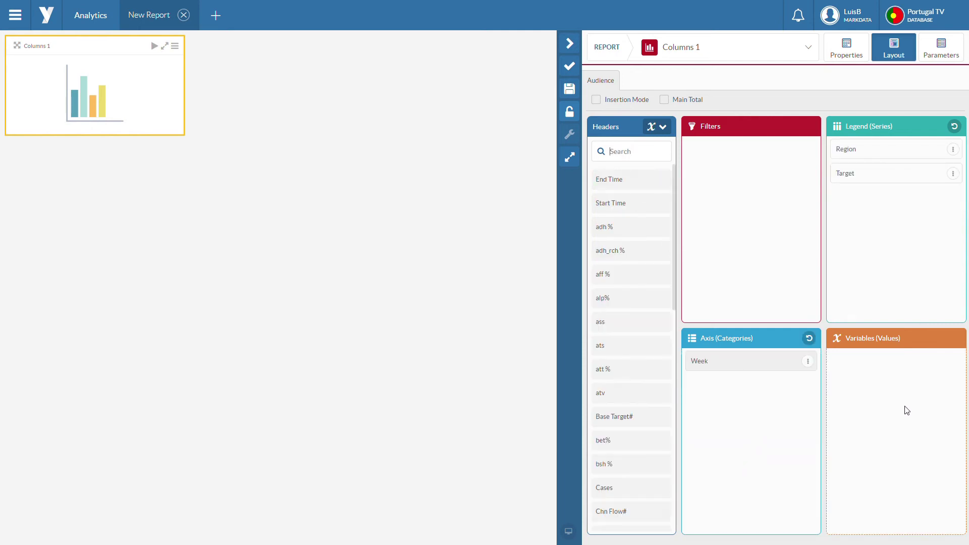
type("ra")
left_click_drag(622, 258, 898, 439)
- Set the chart's Channels parameter to RTP1, SIC and TVI
left_click(940, 53)
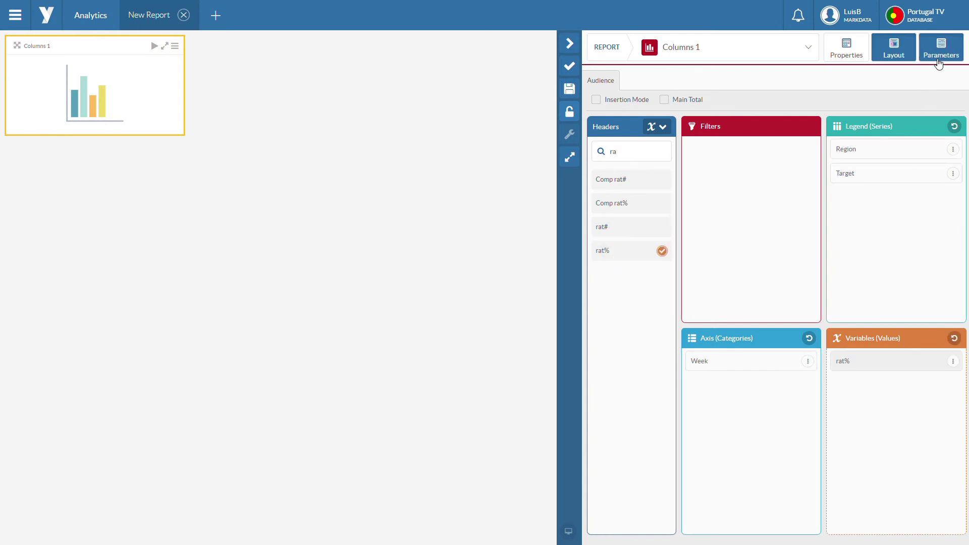
left_click(666, 190)
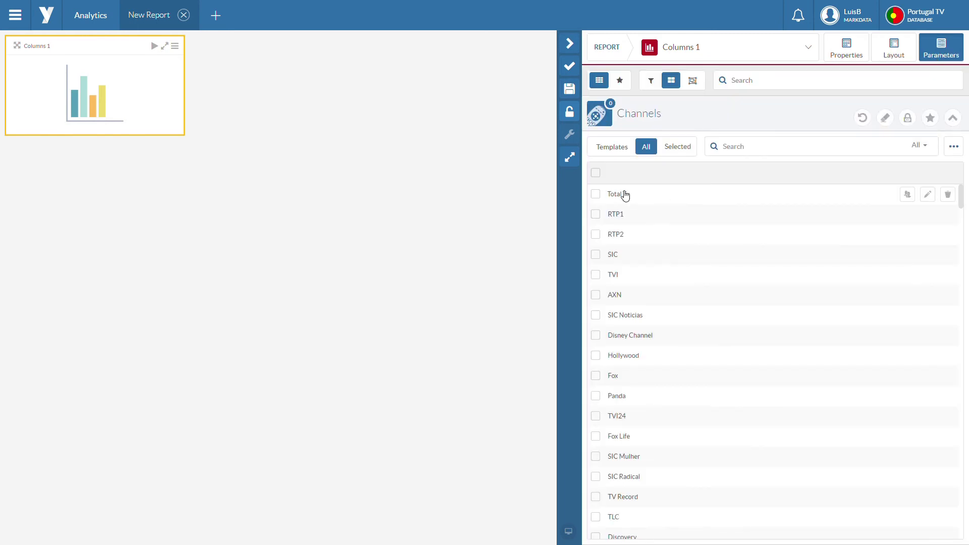
left_click(596, 214)
left_click(596, 255)
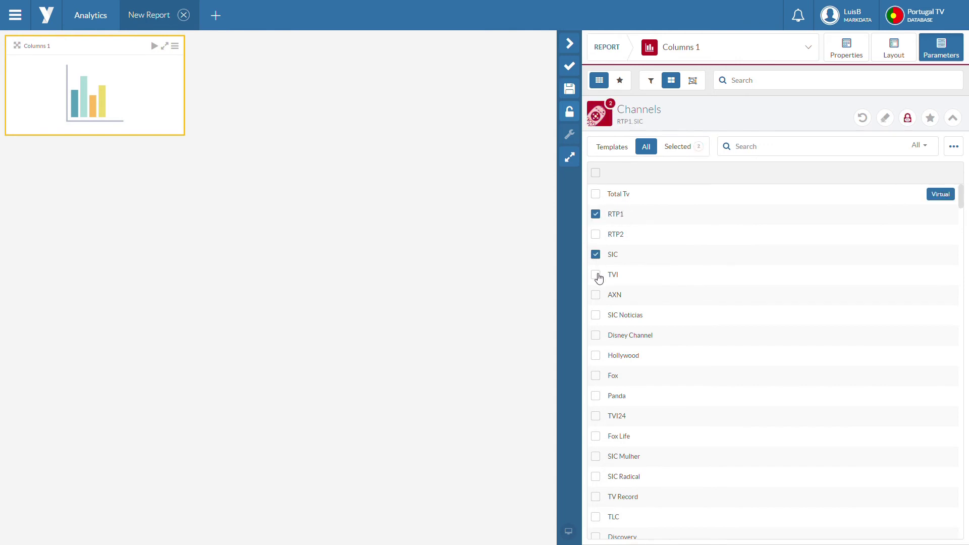
left_click(598, 275)
- Find the Channel header and add it to the chart's Filters
left_click(894, 47)
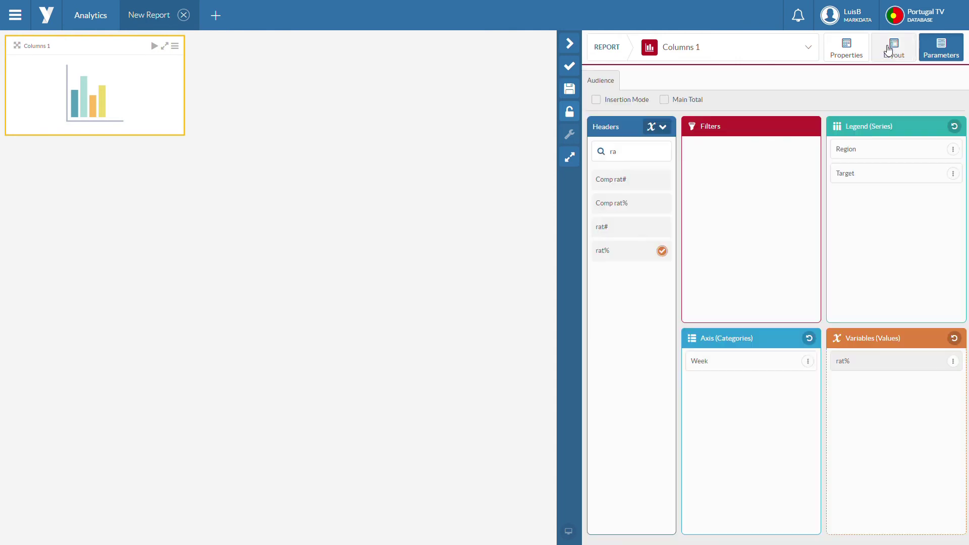
left_click(625, 151)
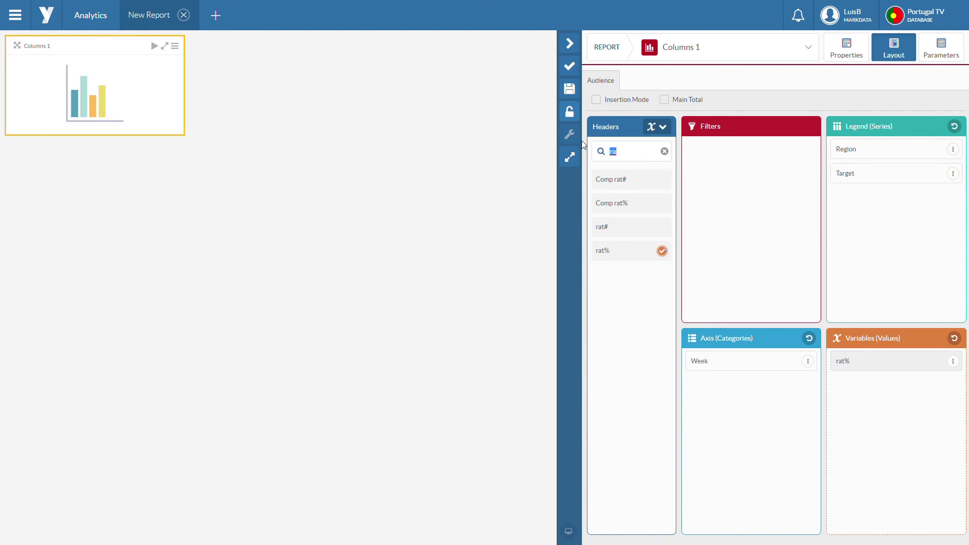
type("chan")
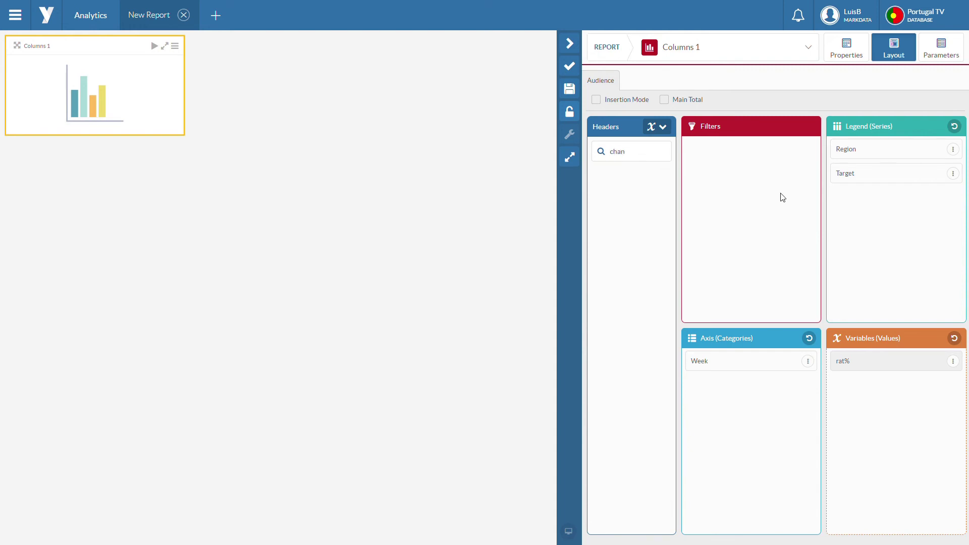
key("BackSpace")
left_click_drag(664, 179, 742, 228)
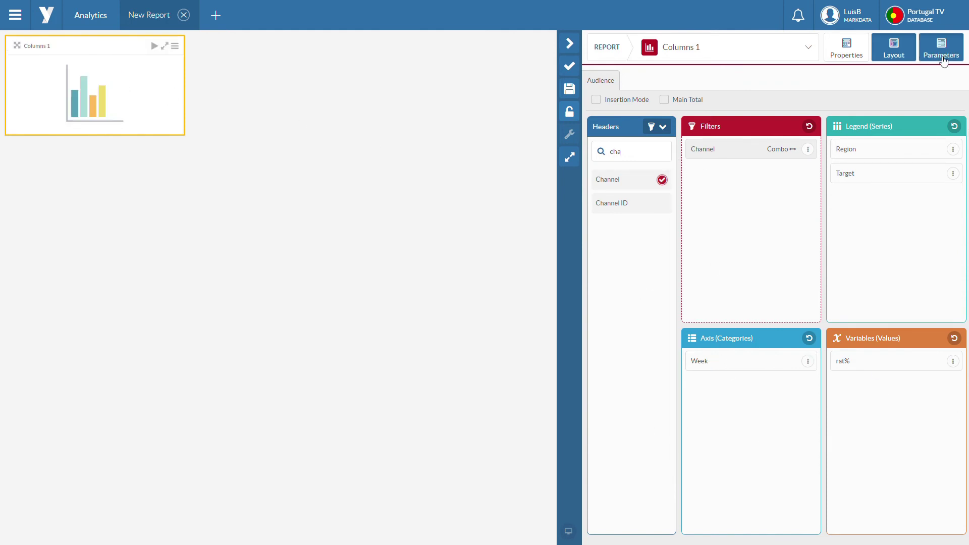
- Set the chart's Calendar parameter to September and October 2020 and its Targets parameter to Universo
left_click(944, 59)
left_click(673, 120)
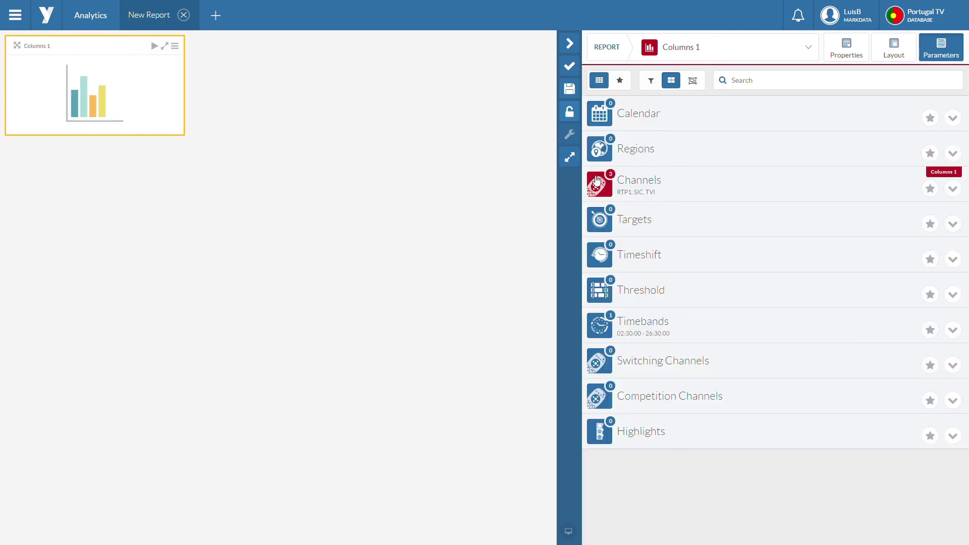
left_click(600, 116)
left_click(850, 310)
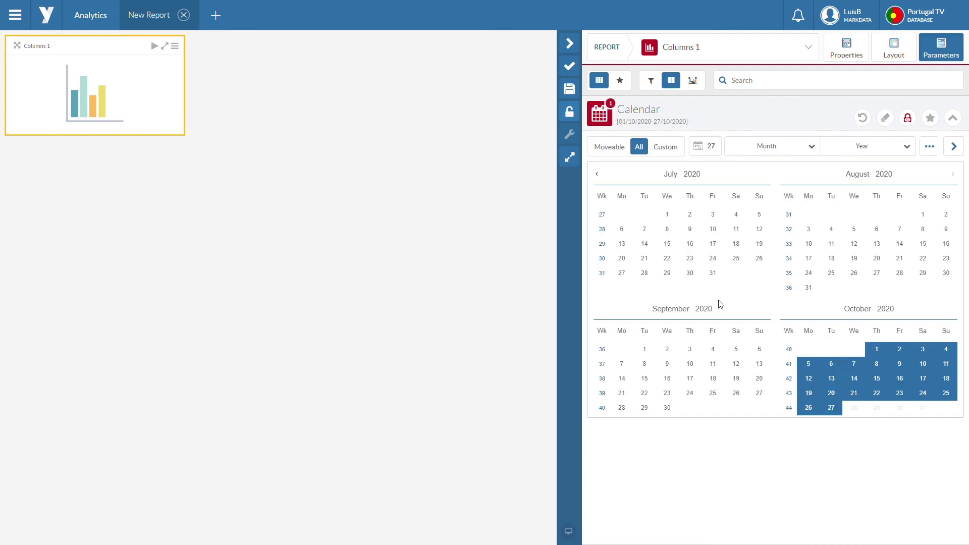
left_click(677, 309)
left_click(666, 123)
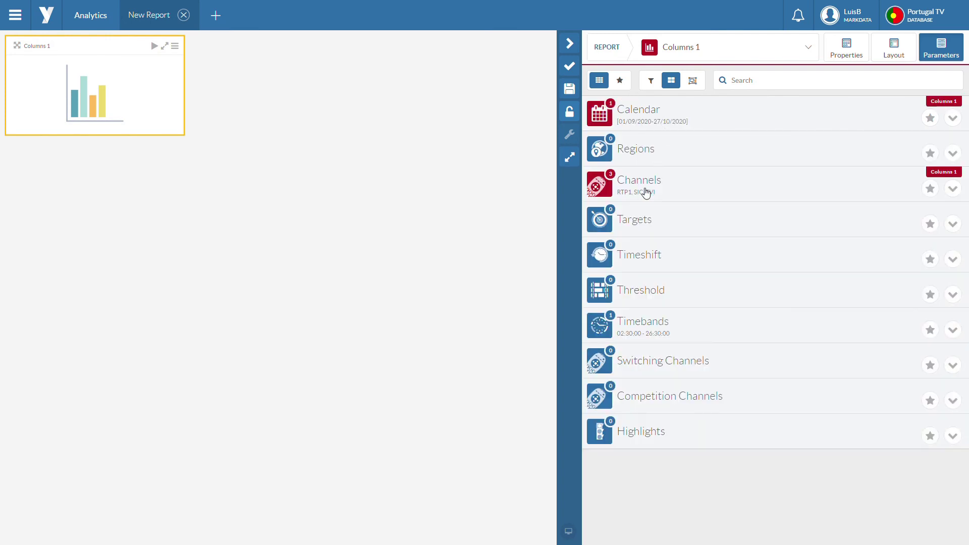
left_click(679, 228)
left_click(628, 197)
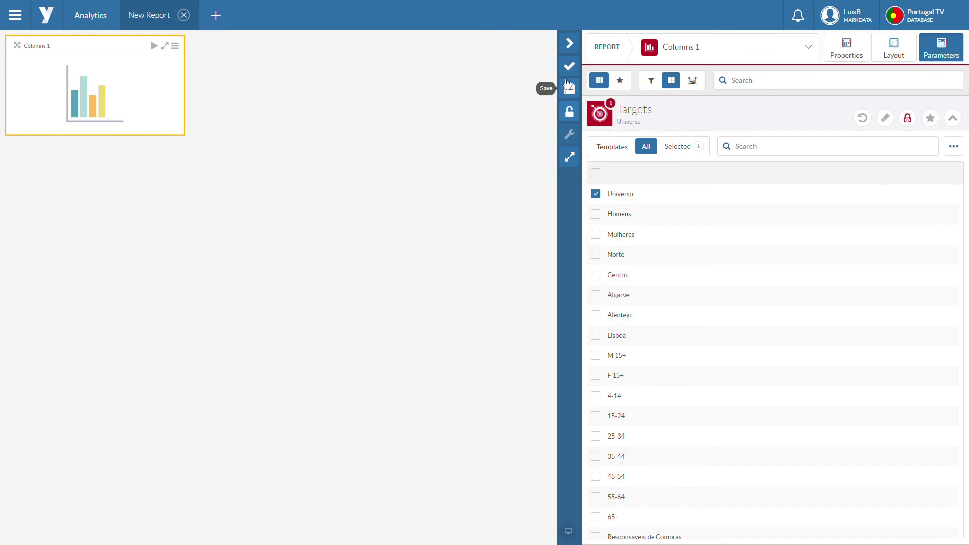
- Run the report and enlarge the Columns 1 widget to nearly fill the report area
left_click(569, 66)
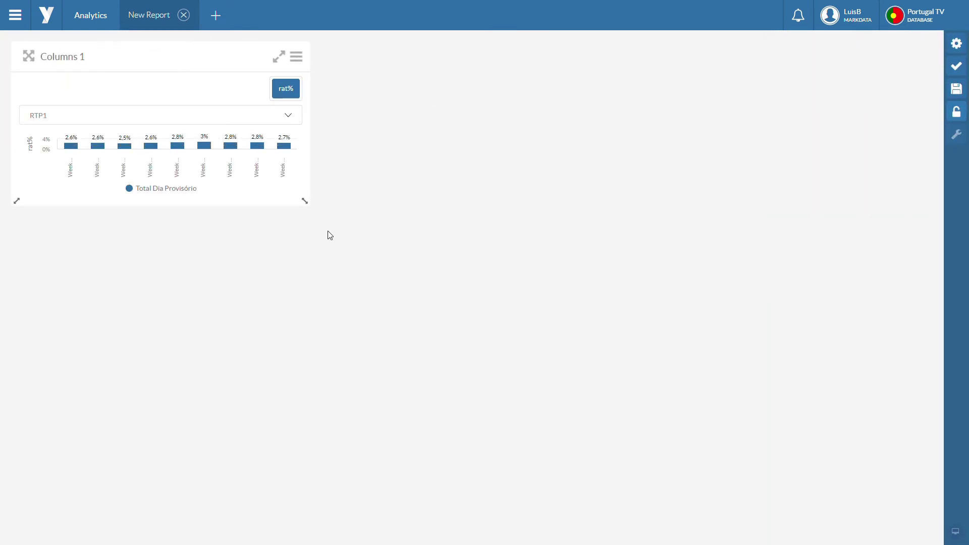
left_click_drag(306, 204, 887, 483)
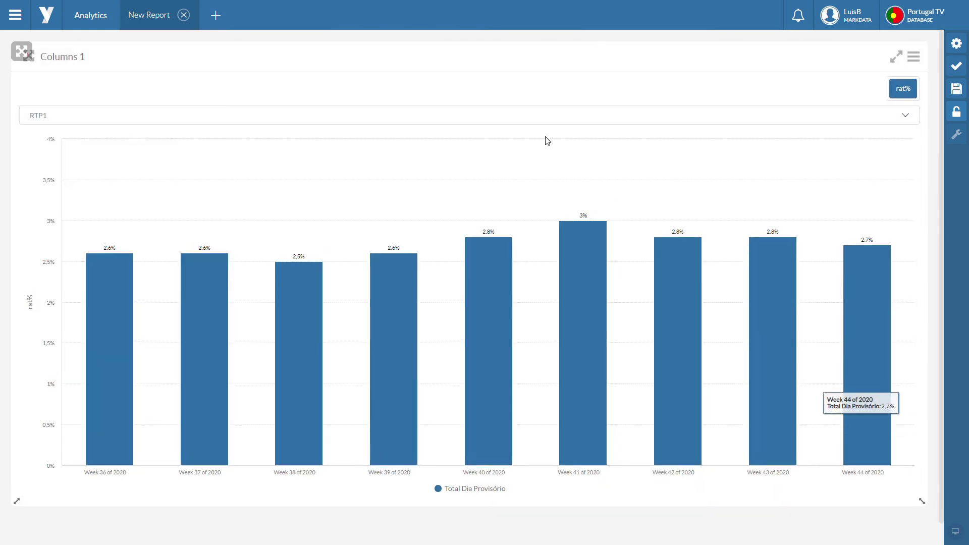
- Turn on Color by Point in the display options of the Columns 1 chart
left_click(956, 44)
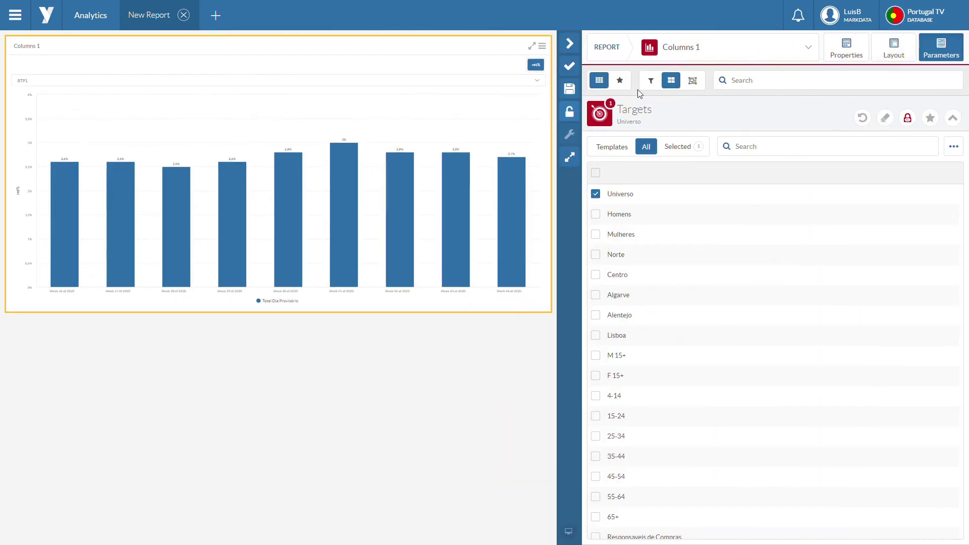
left_click(833, 62)
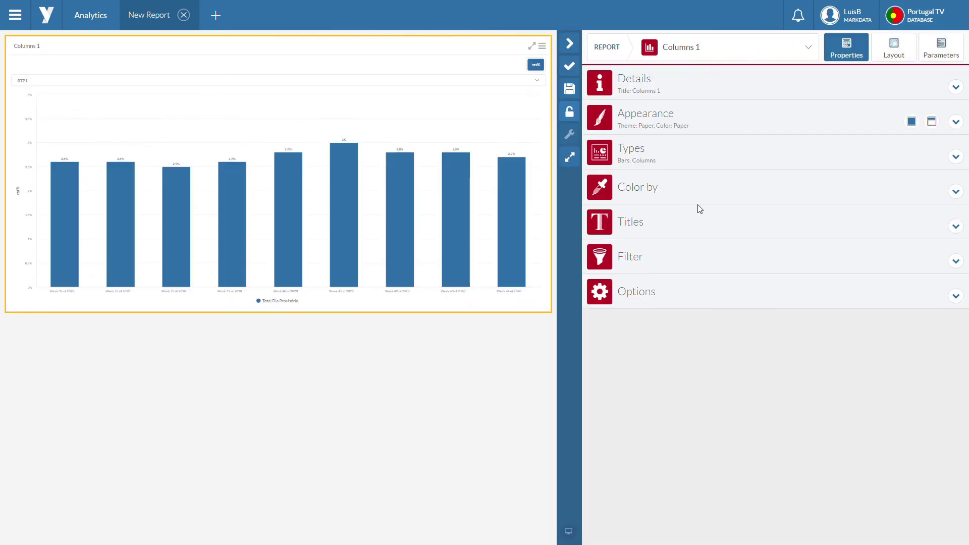
left_click(672, 297)
scroll(684, 392, "down", 3)
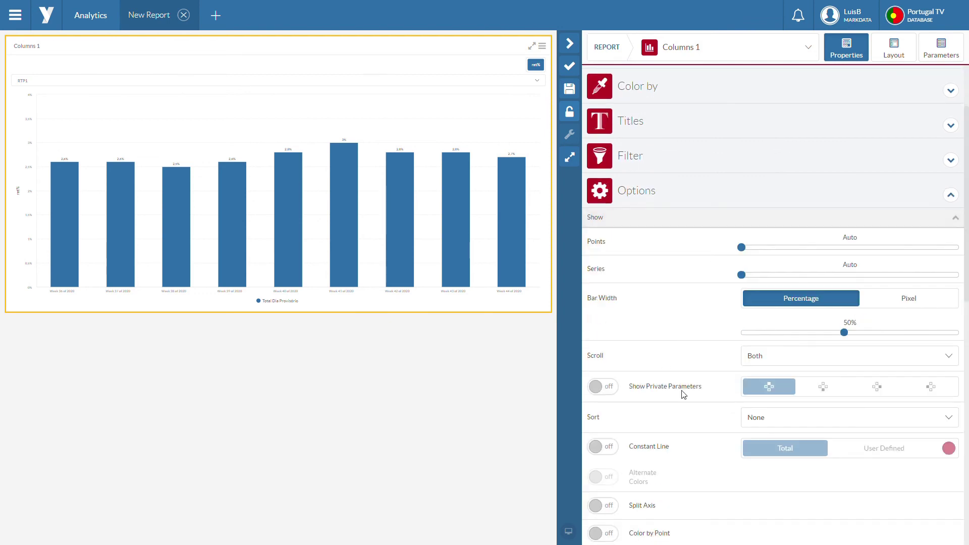
left_click(603, 483)
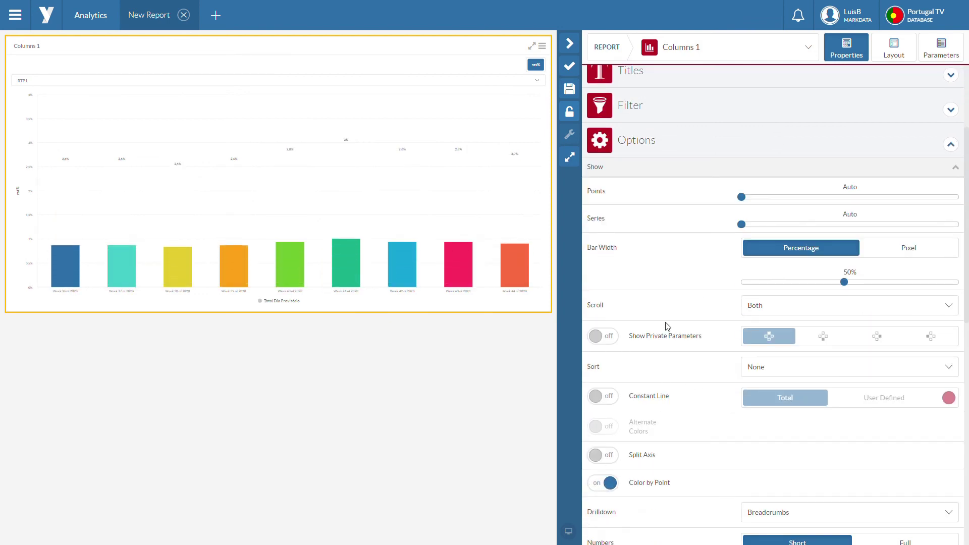
mouse_move(333, 140)
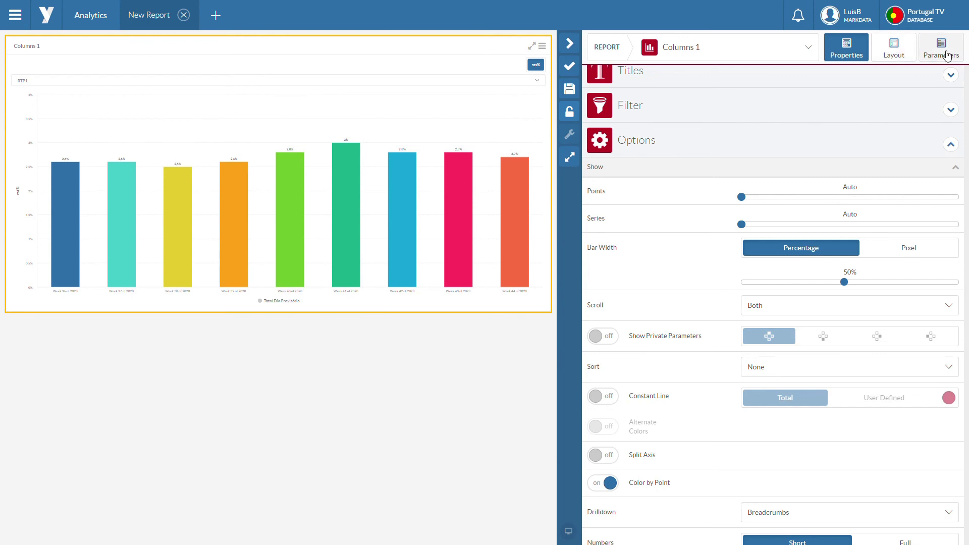
- Change the chart's Channel filter type to Page and rerun the widget
left_click(937, 53)
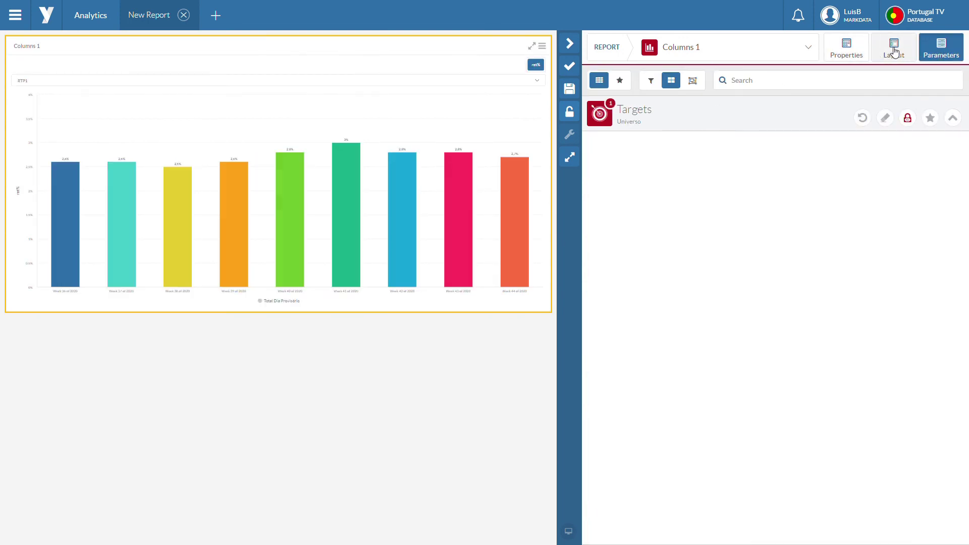
left_click(893, 48)
left_click(808, 149)
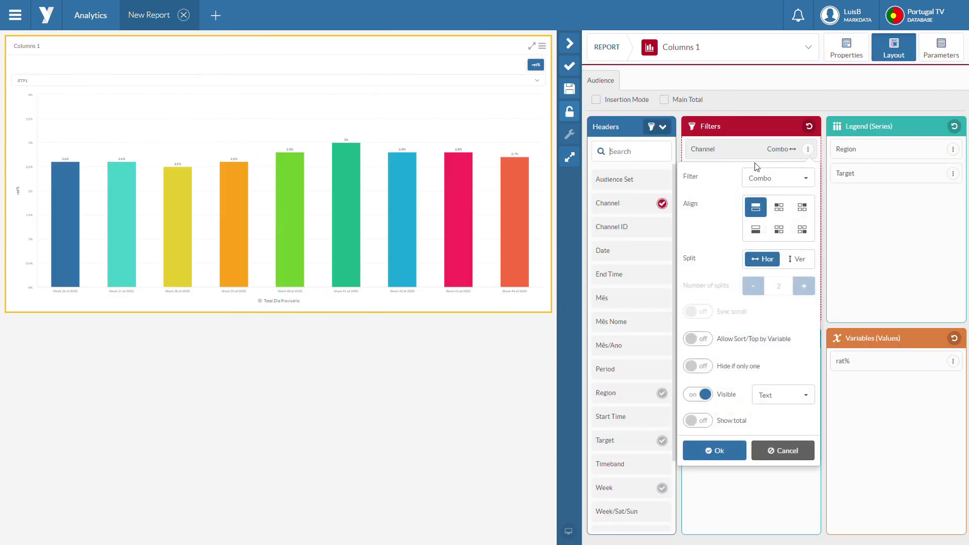
left_click(765, 177)
left_click(757, 190)
left_click(712, 450)
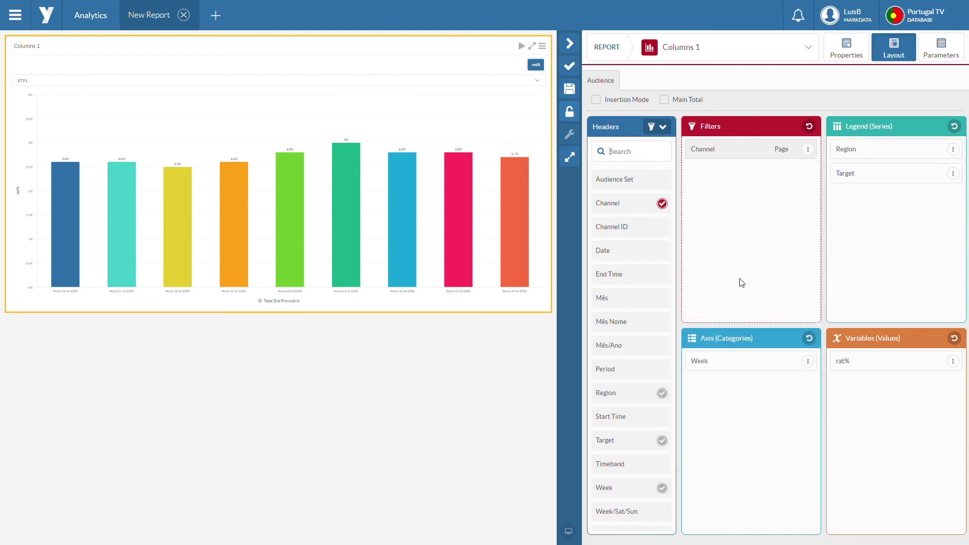
left_click(271, 184)
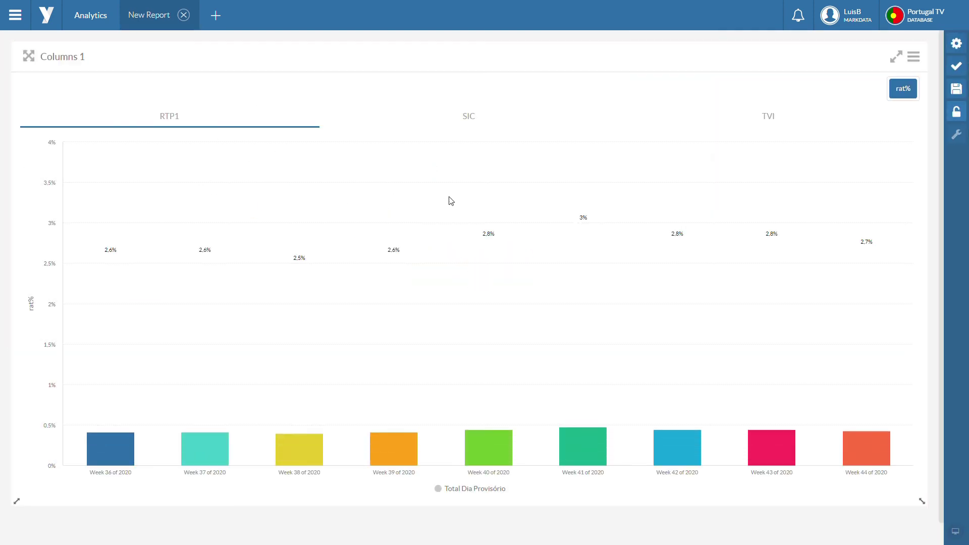
- Add Date as a drilldown level under Week on the category axis, and drill into Week 41 of 2020 in the chart
left_click(957, 44)
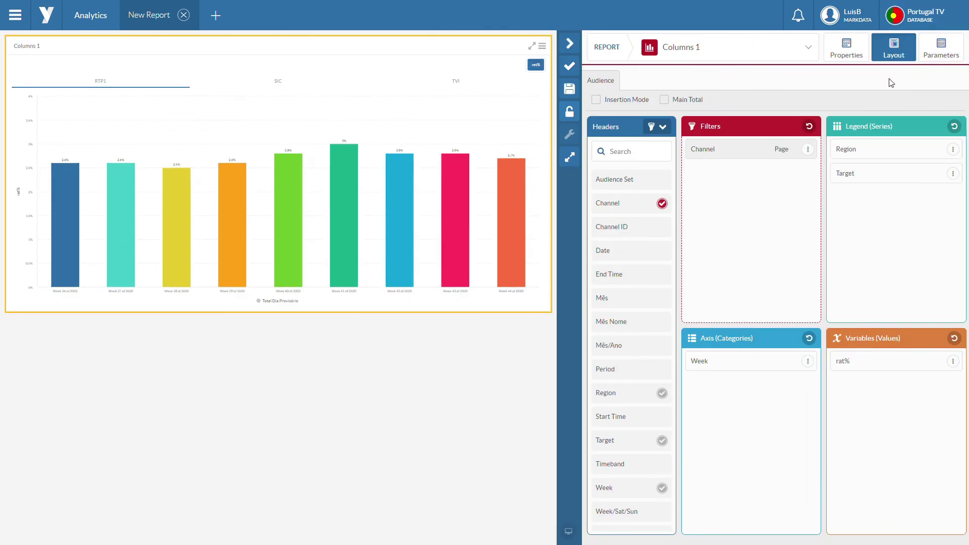
left_click(637, 151)
type("date")
left_click_drag(619, 192, 757, 404)
left_click(795, 363)
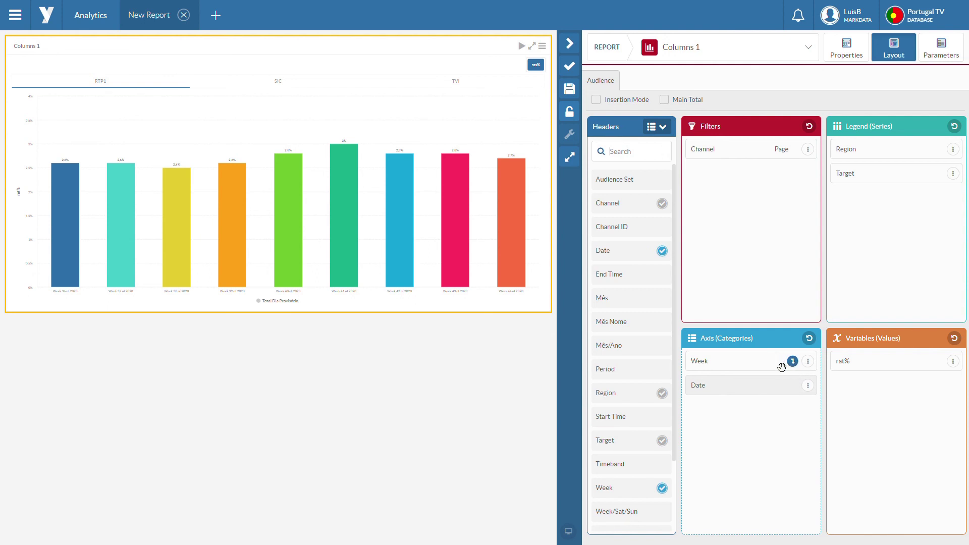
mouse_move(212, 136)
left_click(270, 179)
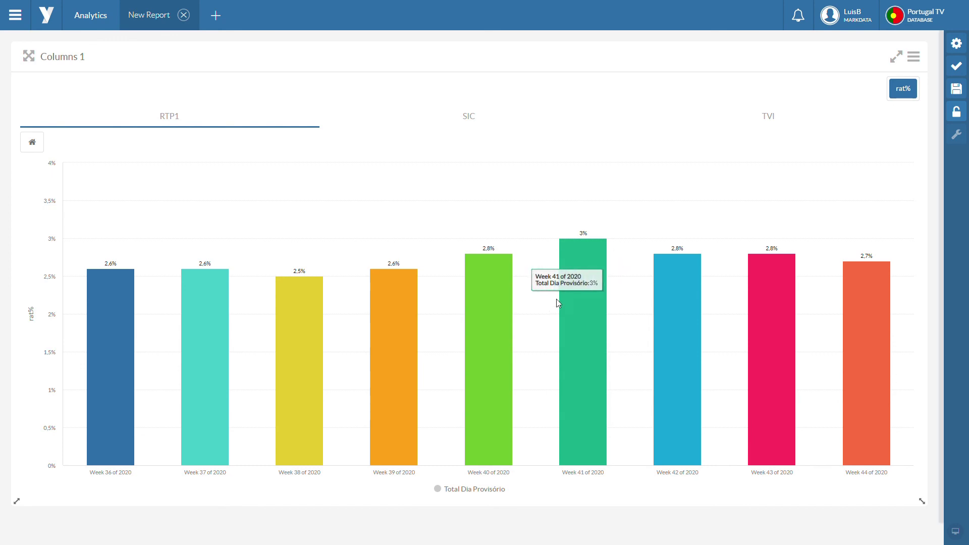
left_click(574, 303)
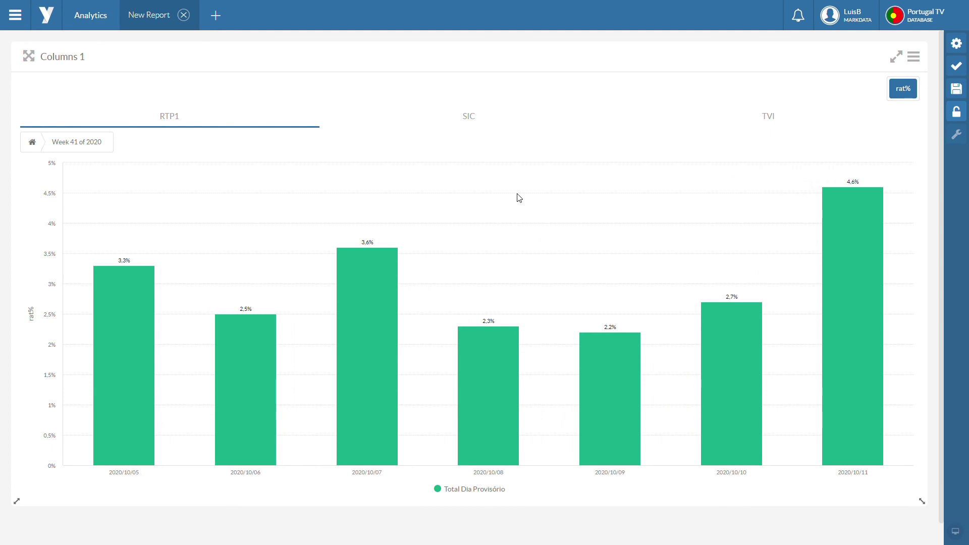
- Open the Adv Magnifying Glass report from the Advertising group and show its editing sidebar
left_click(94, 17)
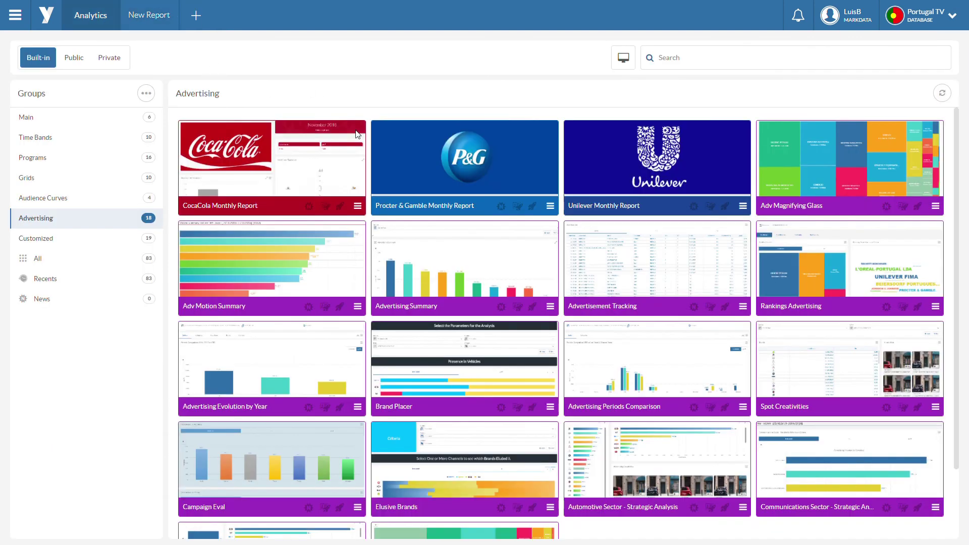
left_click(851, 159)
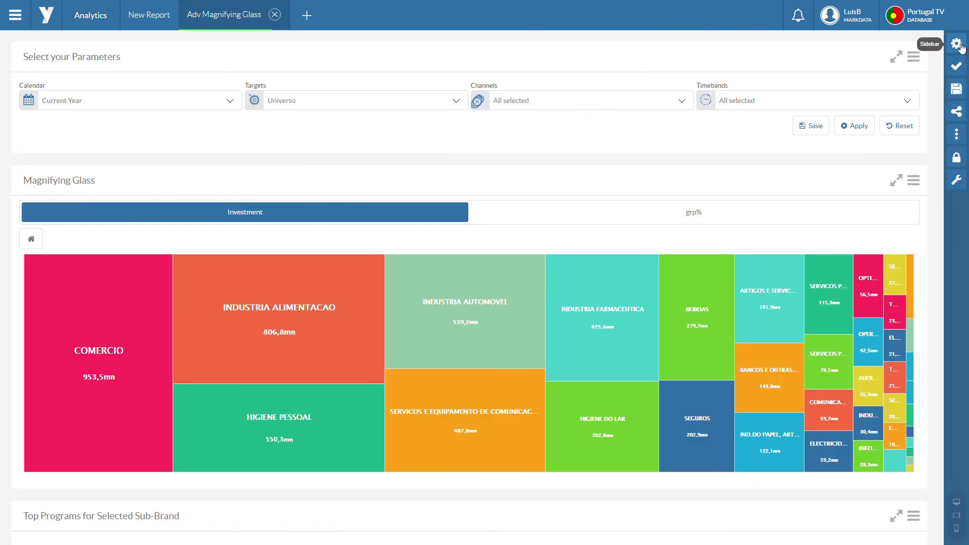
left_click(957, 43)
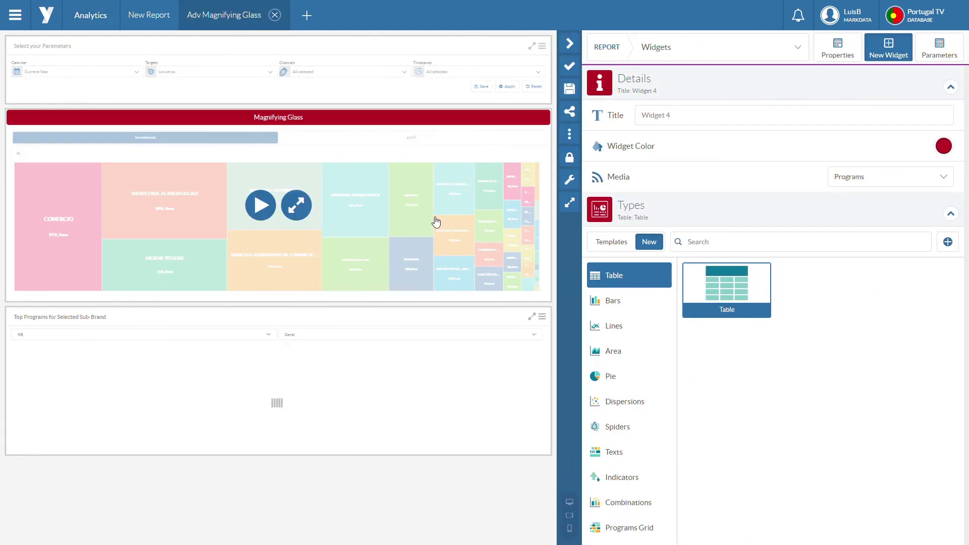